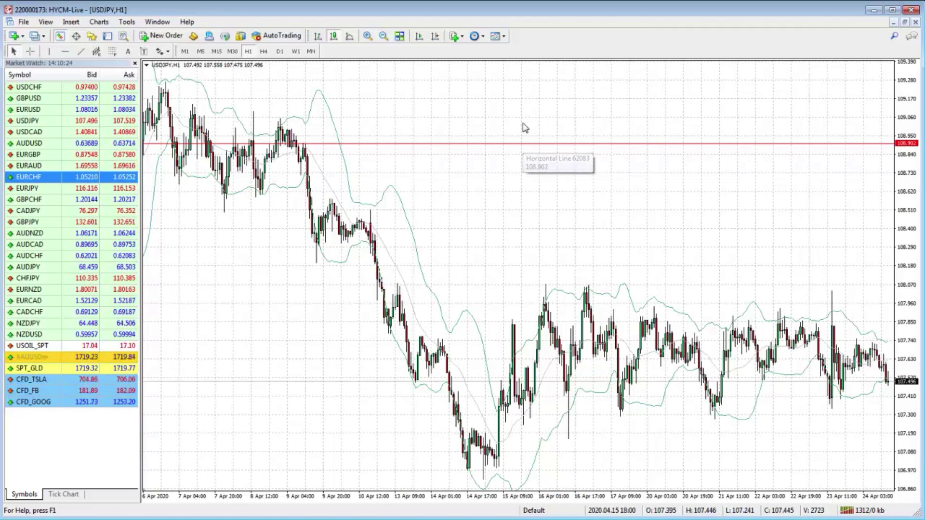
- Delete the horizontal line at 108.902 and view the list of indicators applied to the USDJPY chart
{"action": "key", "text": "Delete"}
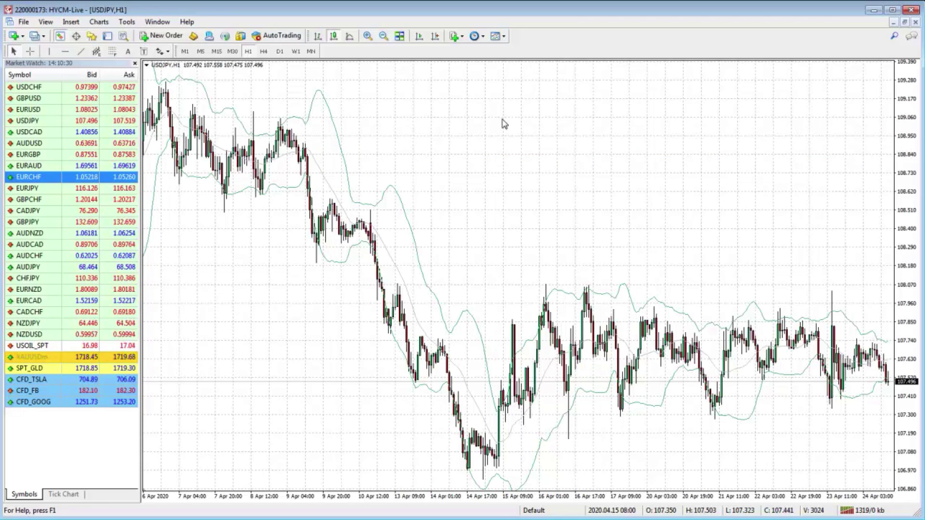
{"action": "key", "text": "ctrl+i"}
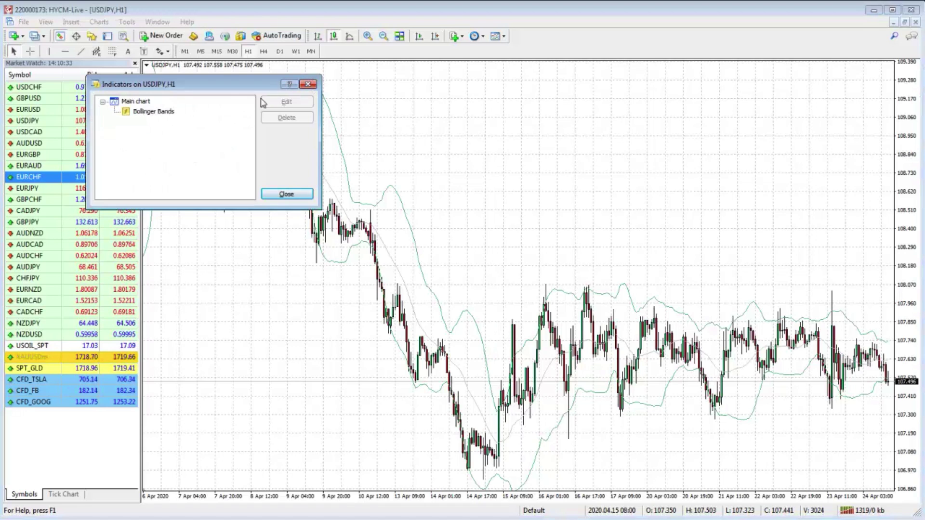
{"action": "left_click", "coordinate": [308, 84]}
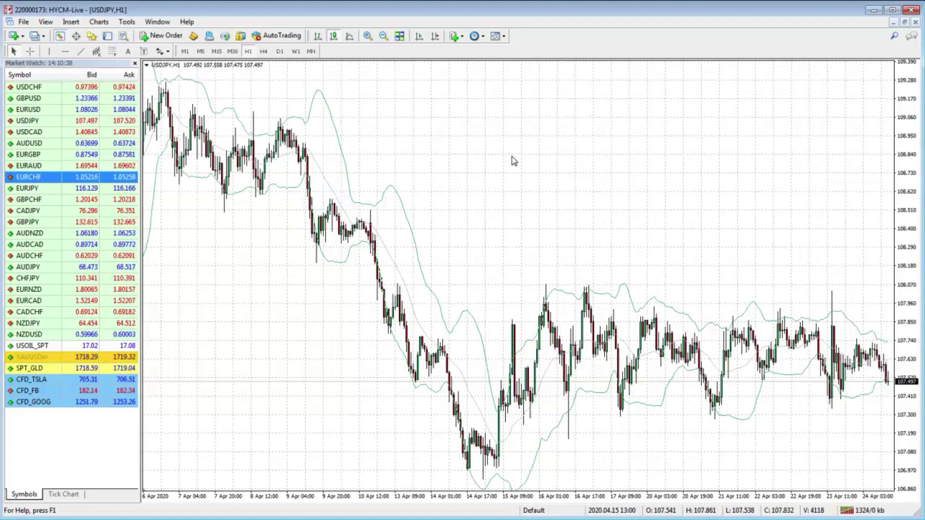
- Show the Navigator, enlarge it slightly and hide it again, and briefly show the Terminal
{"action": "key", "text": "ctrl+n"}
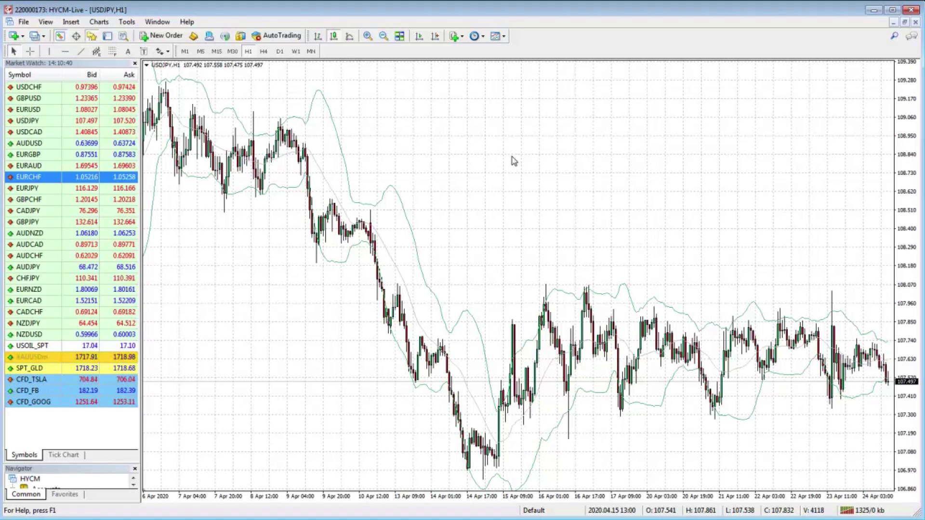
{"action": "left_click_drag", "start_coordinate": [76, 463], "coordinate": [76, 443]}
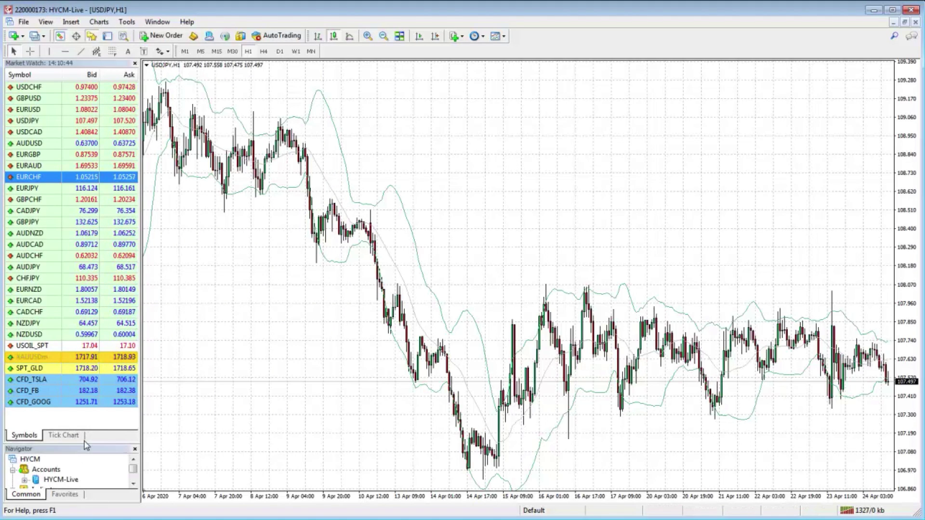
{"action": "key", "text": "ctrl+n"}
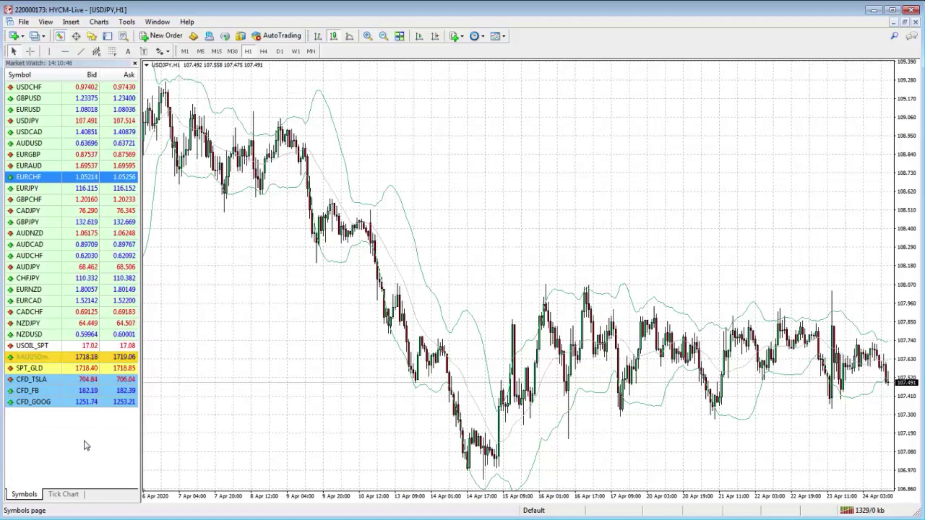
{"action": "key", "text": "ctrl+t"}
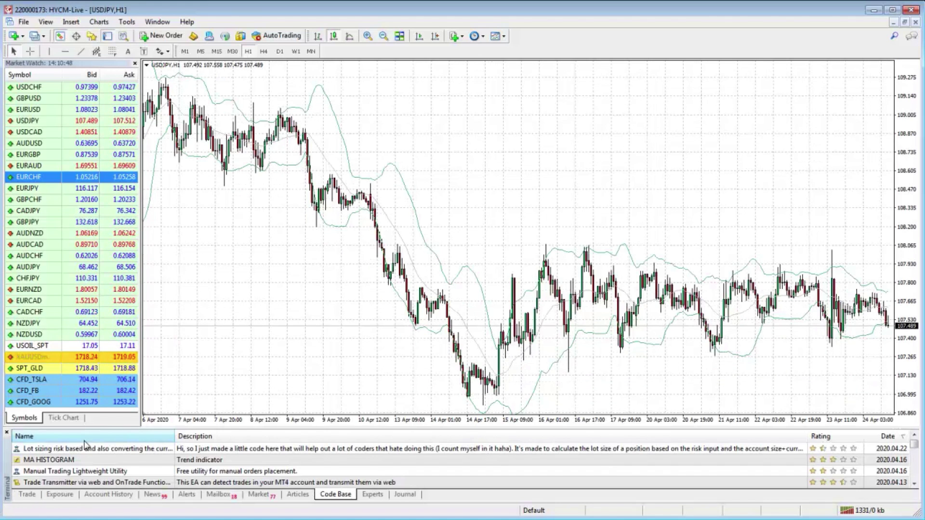
{"action": "key", "text": "ctrl+t"}
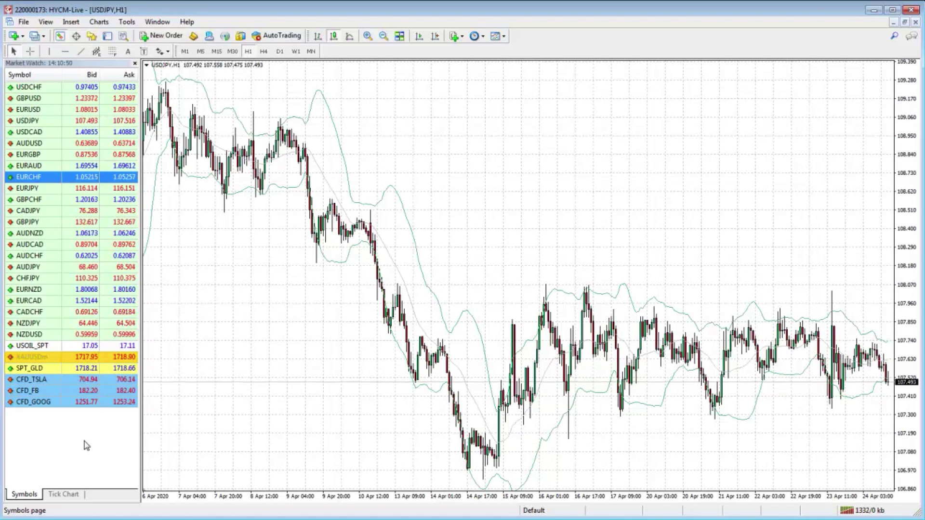
- Toggle the period separators on and off, and hide the grid on the USDJPY chart
{"action": "key", "text": "ctrl+y"}
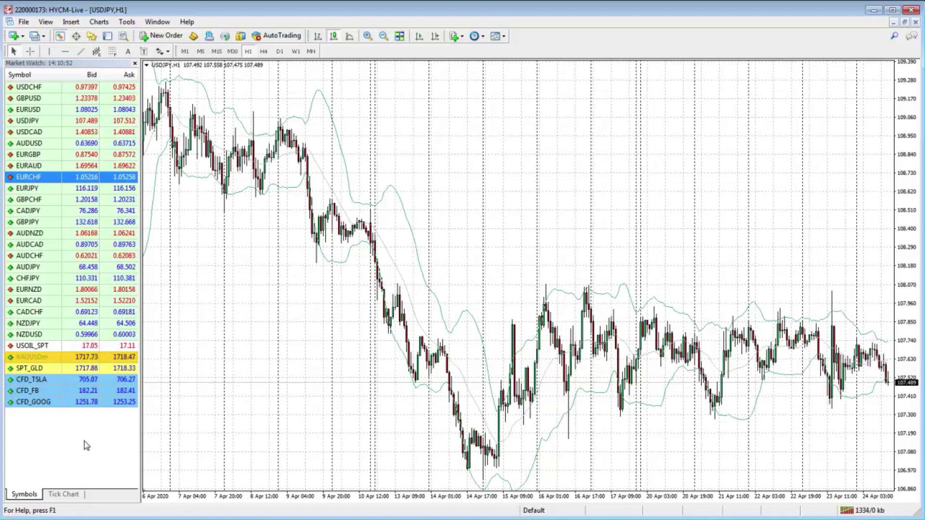
{"action": "key", "text": "ctrl+y"}
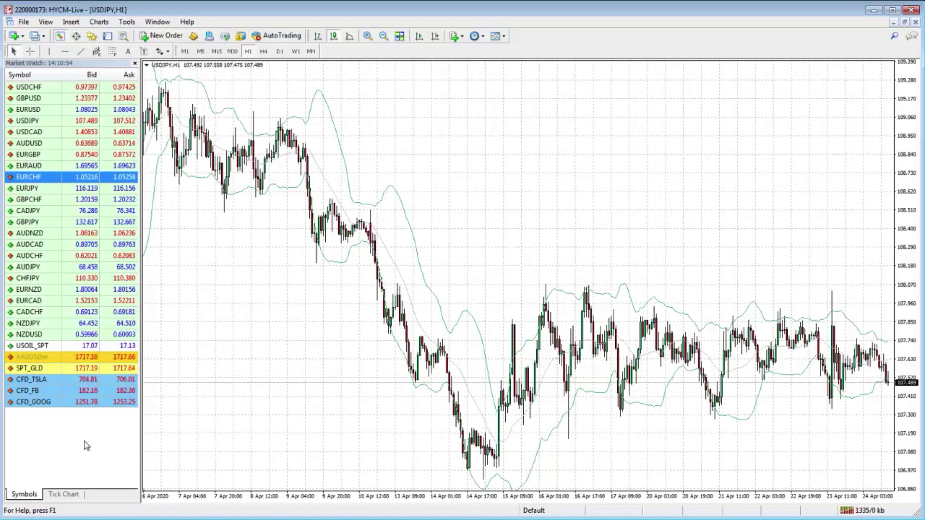
{"action": "key", "text": "ctrl+g"}
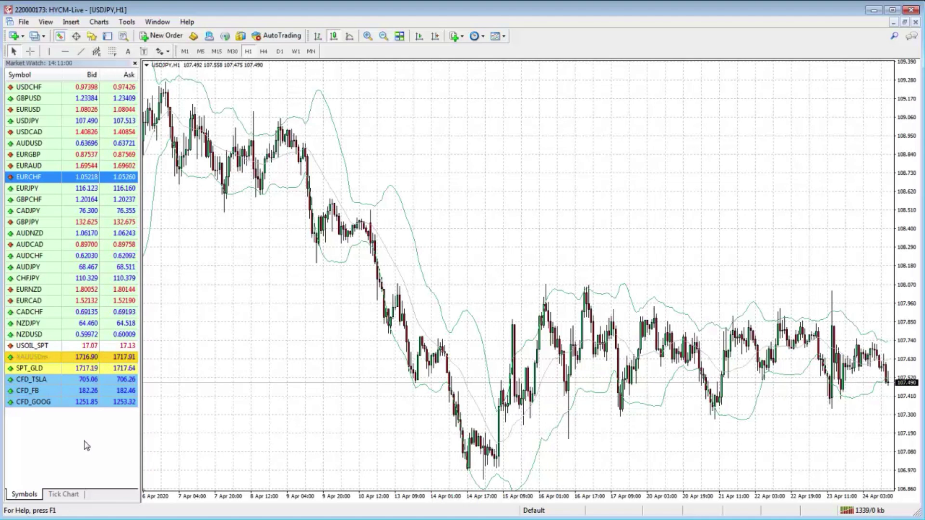
{"action": "key", "text": "ctrl+g"}
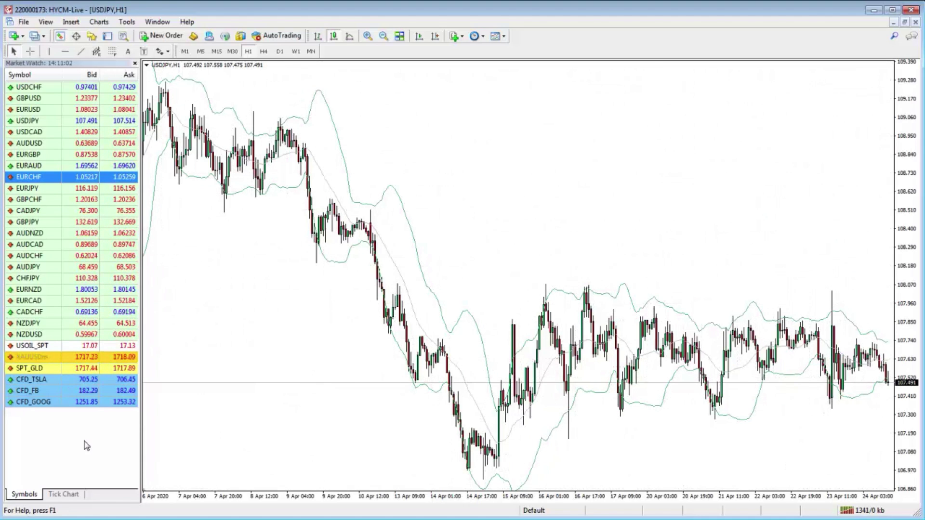
{"action": "key", "text": "ctrl+g"}
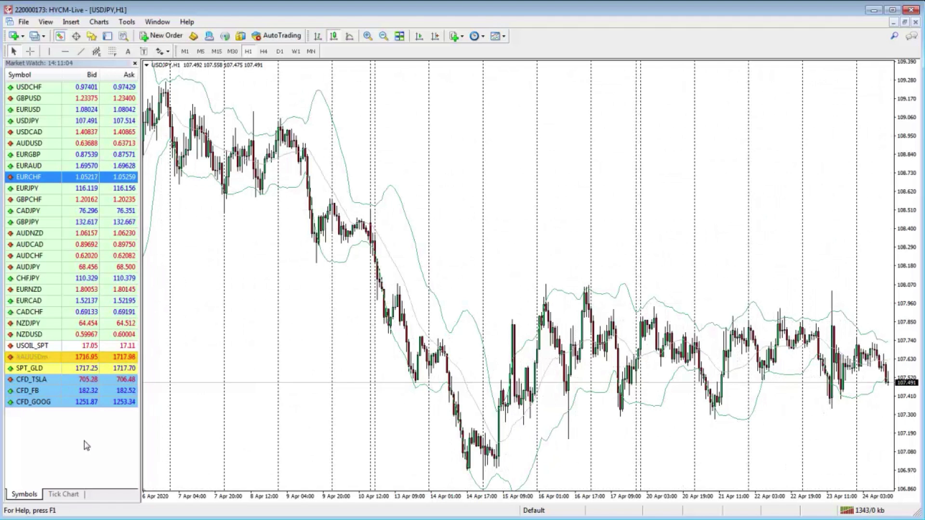
{"action": "key", "text": "ctrl+g"}
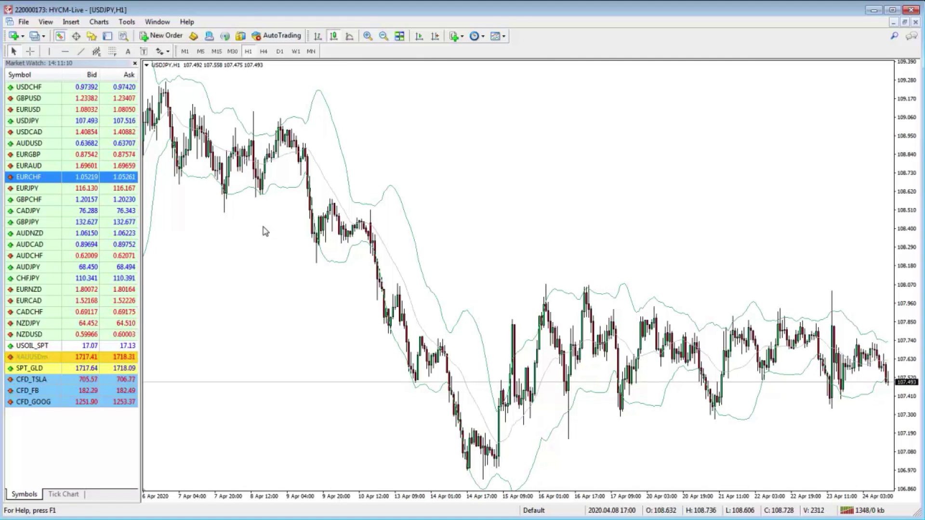
{"action": "key", "text": "ctrl+g"}
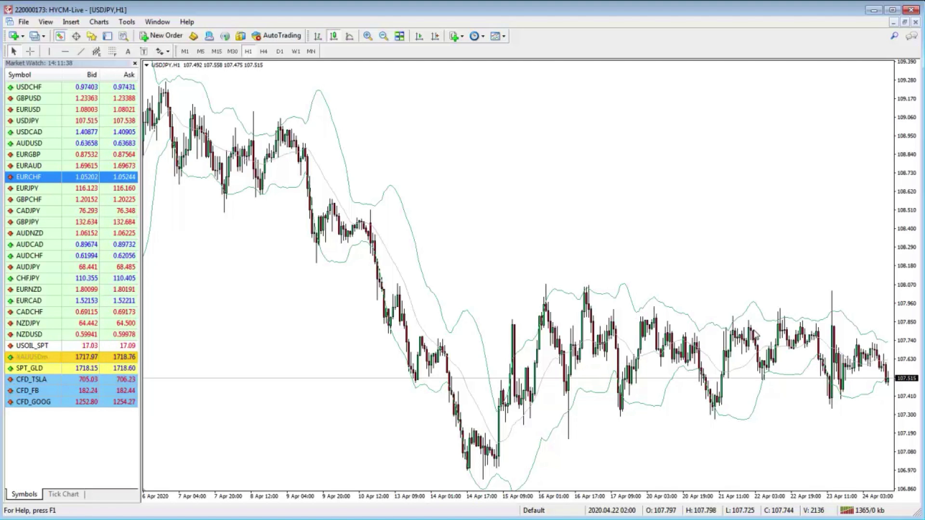
- Switch the USDJPY chart to full-screen view and back to the normal layout several times
{"action": "key", "text": "F11"}
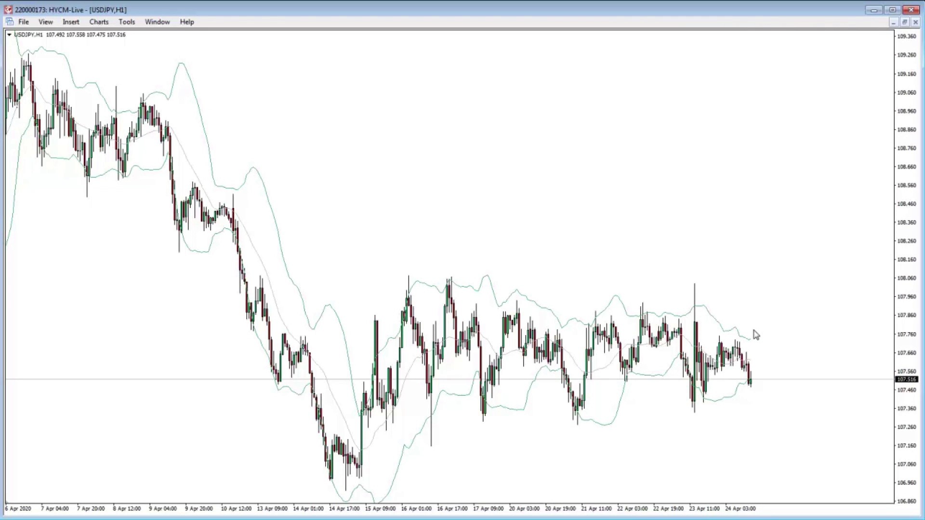
{"action": "key", "text": "F11"}
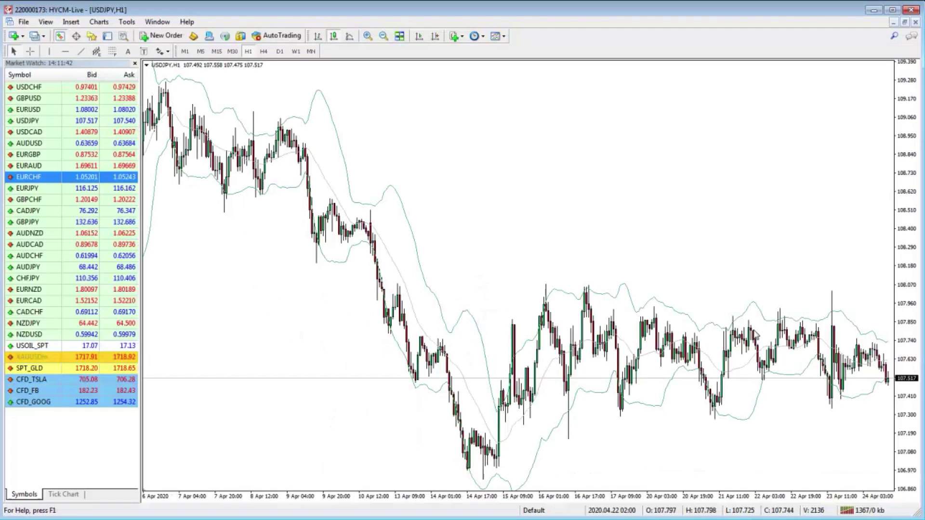
{"action": "key", "text": "F11"}
{"action": "key", "text": "F11"}
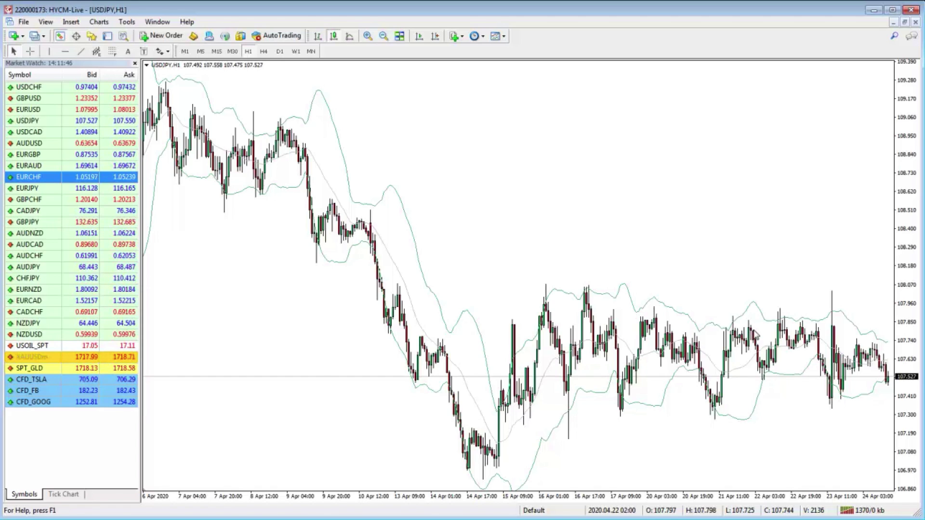
{"action": "key", "text": "F11"}
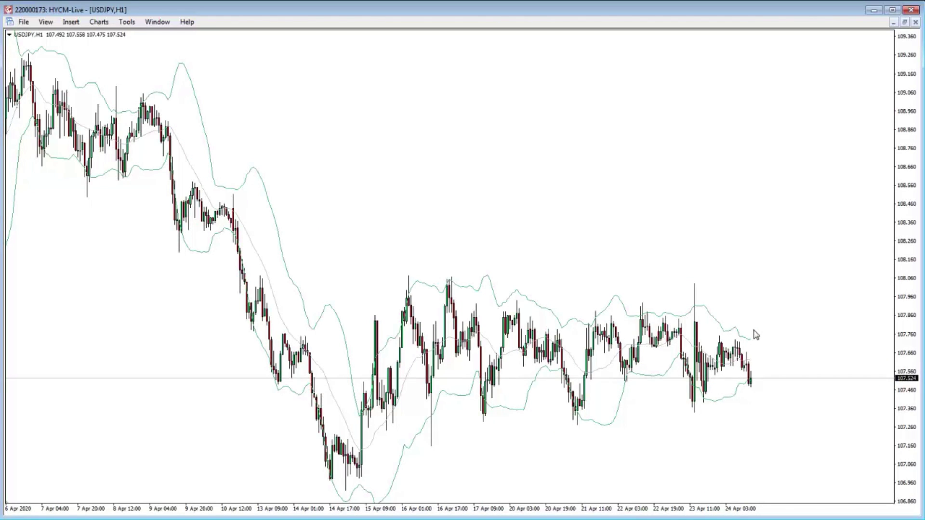
{"action": "key", "text": "F11"}
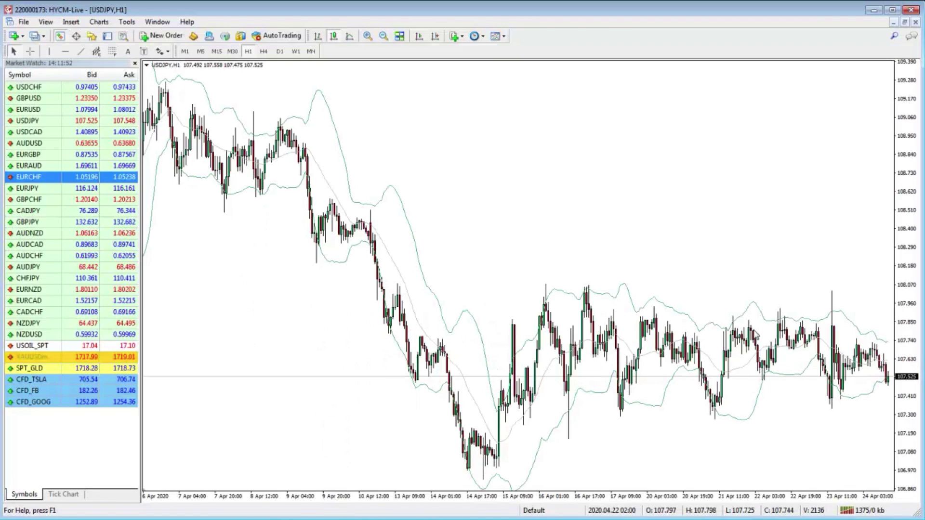
- Examine the USDJPY H1 chart at closer and wider zoom levels, returning to the original scale
{"action": "key", "text": "plus"}
{"action": "key", "text": "plus"}
{"action": "key", "text": "minus"}
{"action": "key", "text": "minus"}
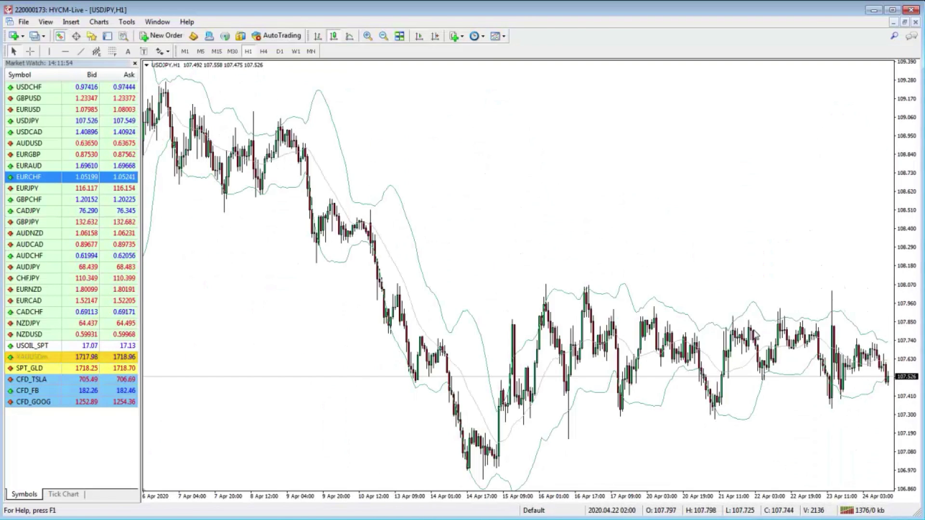
{"action": "key", "text": "minus"}
{"action": "key", "text": "minus"}
{"action": "key", "text": "plus"}
{"action": "key", "text": "plus"}
{"action": "key", "text": "plus"}
{"action": "key", "text": "minus"}
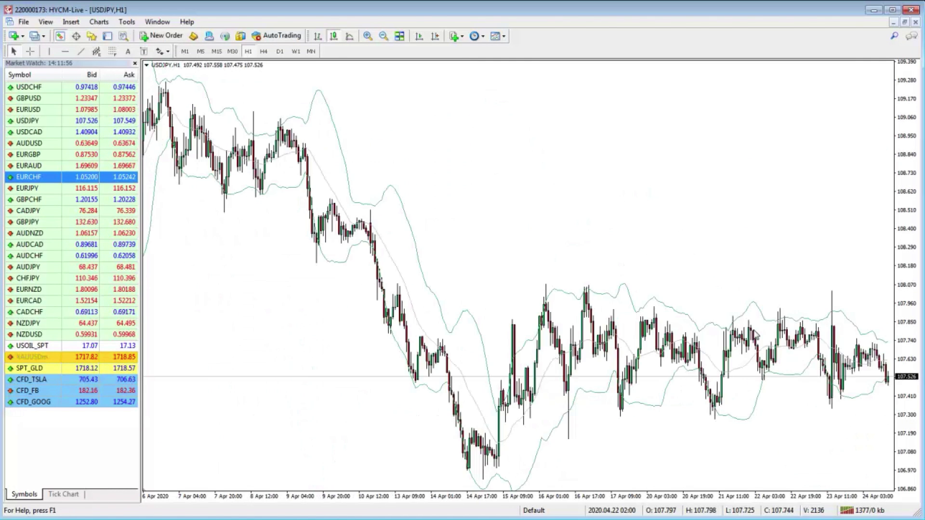
{"action": "key", "text": "minus"}
{"action": "key", "text": "plus"}
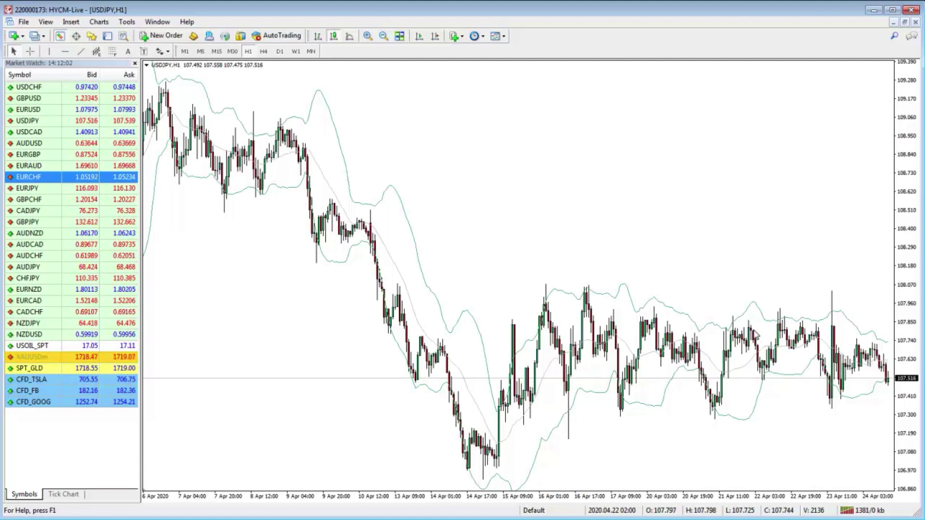
- Look back through earlier USDJPY price history and return to the most recent candles
{"action": "scroll", "coordinate": [755, 335], "scroll_direction": "down", "scroll_amount": 3}
{"action": "scroll", "coordinate": [755, 334], "scroll_direction": "down", "scroll_amount": 5}
{"action": "scroll", "coordinate": [755, 335], "scroll_direction": "down", "scroll_amount": 8}
{"action": "scroll", "coordinate": [755, 335], "scroll_direction": "down", "scroll_amount": 3}
{"action": "scroll", "coordinate": [755, 334], "scroll_direction": "up", "scroll_amount": 10}
{"action": "scroll", "coordinate": [755, 335], "scroll_direction": "up", "scroll_amount": 2}
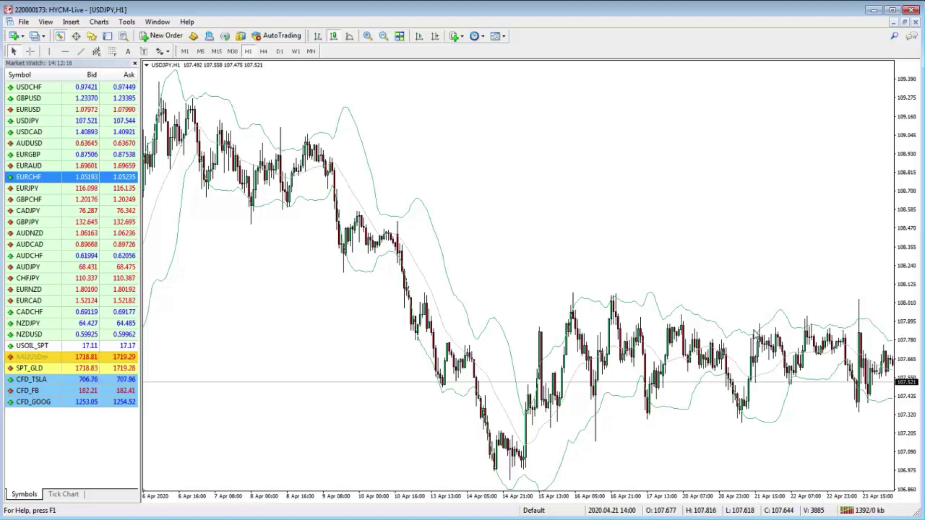
{"action": "scroll", "coordinate": [755, 335], "scroll_direction": "up", "scroll_amount": 3}
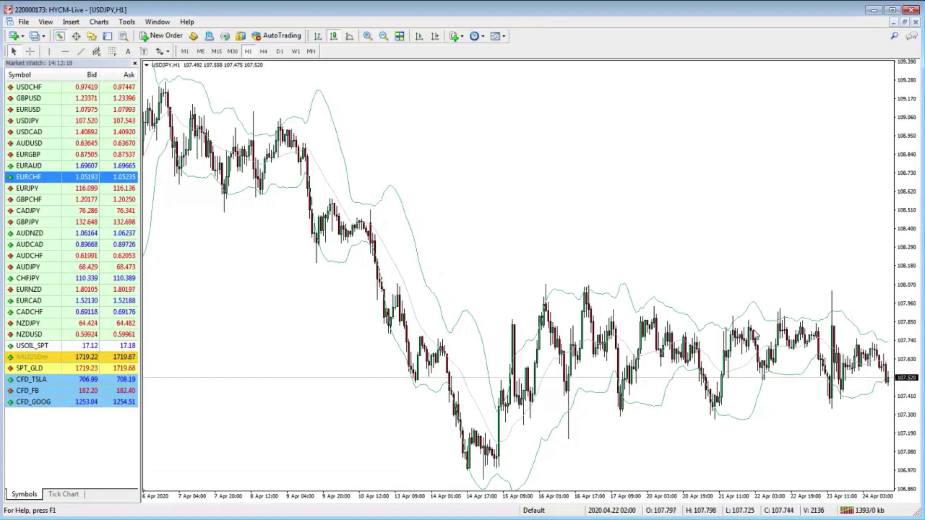
- Jump between the oldest available USDJPY candles and the latest ones, ending on the latest
{"action": "key", "text": "Home"}
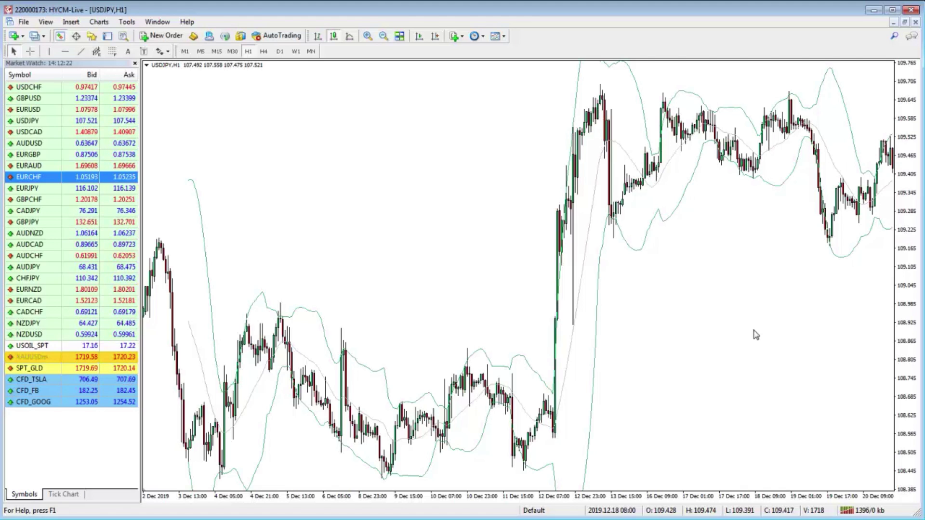
{"action": "key", "text": "End"}
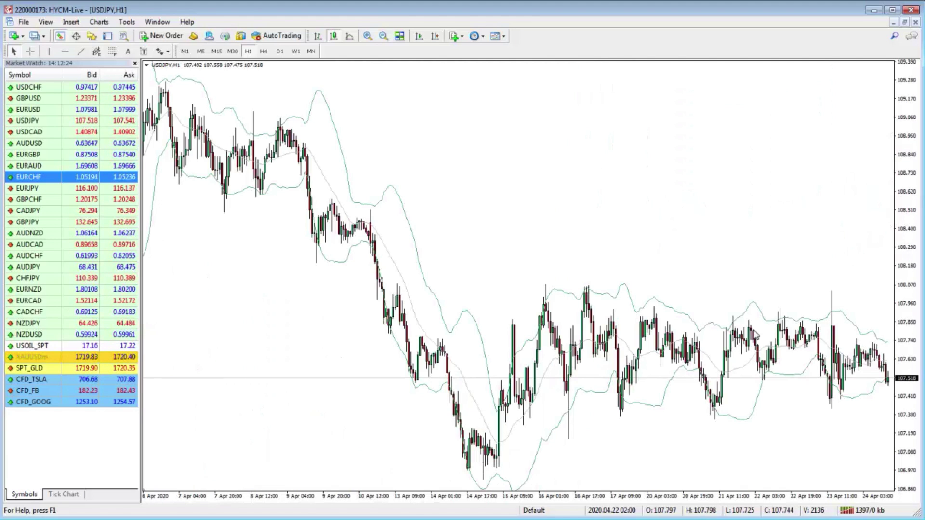
{"action": "key", "text": "Home"}
{"action": "key", "text": "End"}
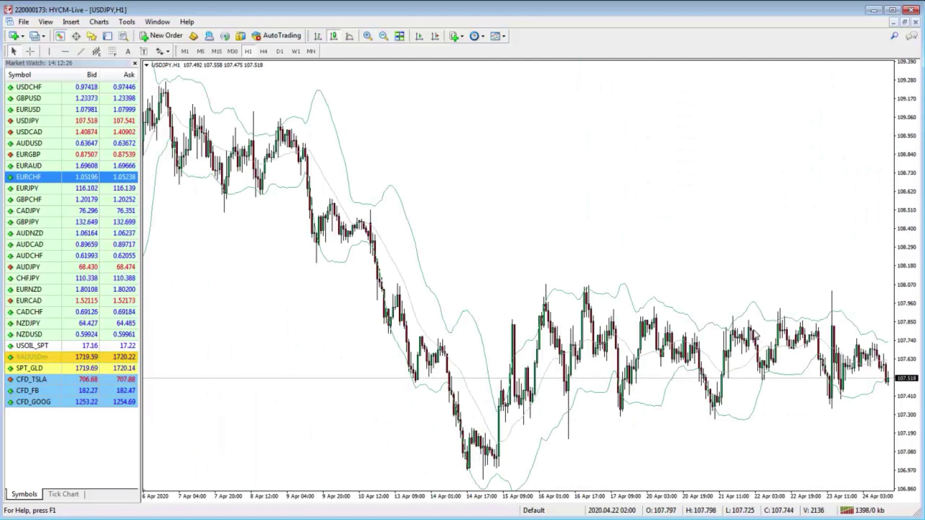
{"action": "key", "text": "Home"}
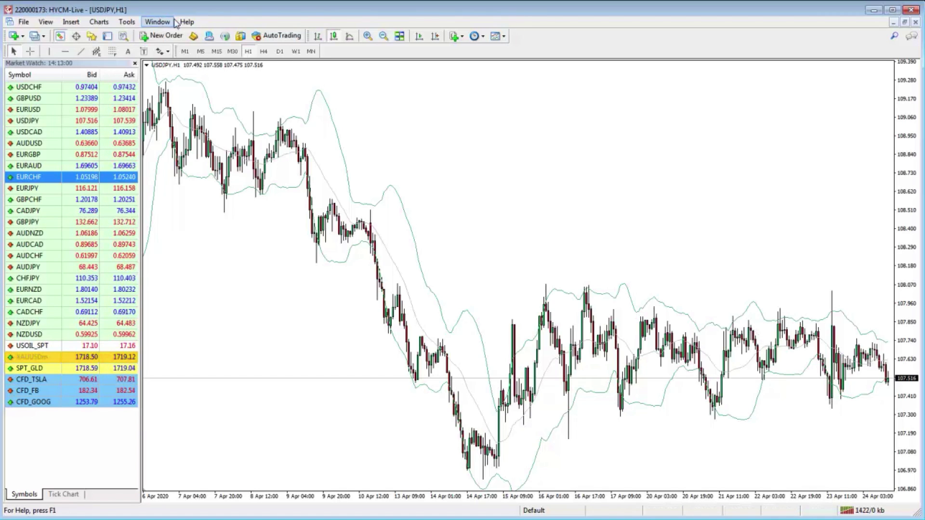
- Draw a horizontal line at about 108.477 on the USDJPY chart and delete it
{"action": "left_click", "coordinate": [65, 51]}
{"action": "left_click", "coordinate": [502, 215]}
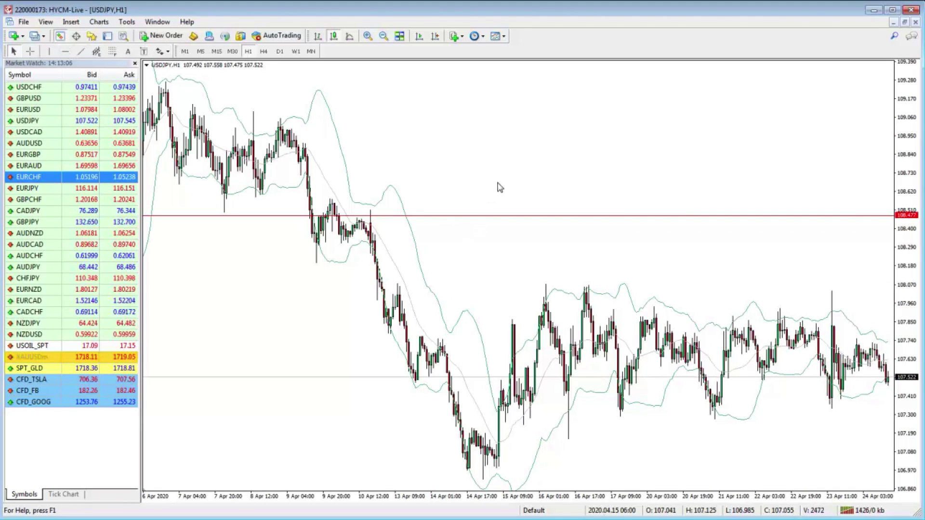
{"action": "key", "text": "BackSpace"}
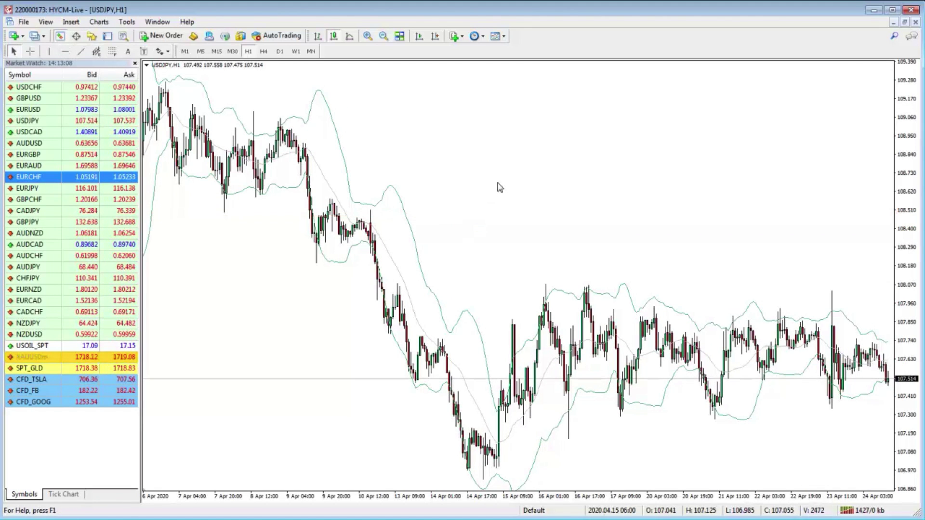
- Draw a horizontal line at about 107.936, delete it, undo the deletion, and delete the line again
{"action": "left_click", "coordinate": [65, 51]}
{"action": "left_click", "coordinate": [485, 307]}
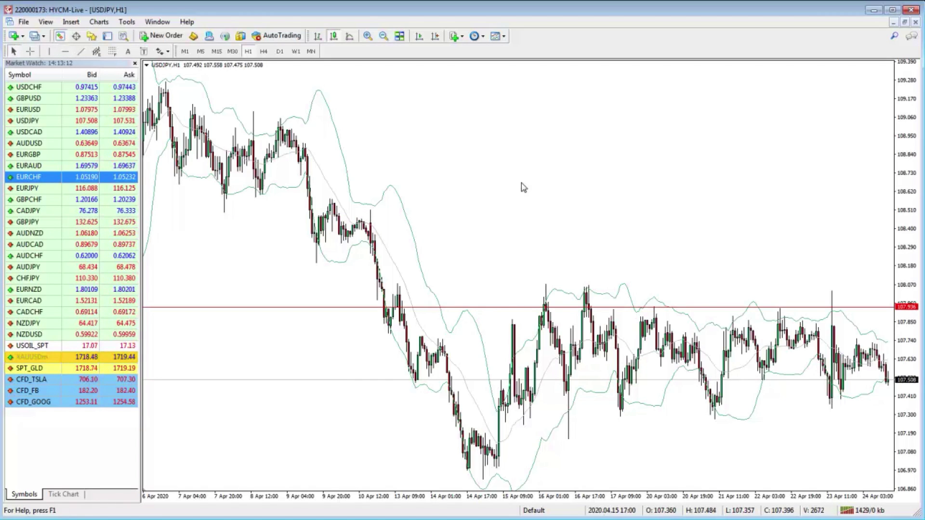
{"action": "key", "text": "BackSpace"}
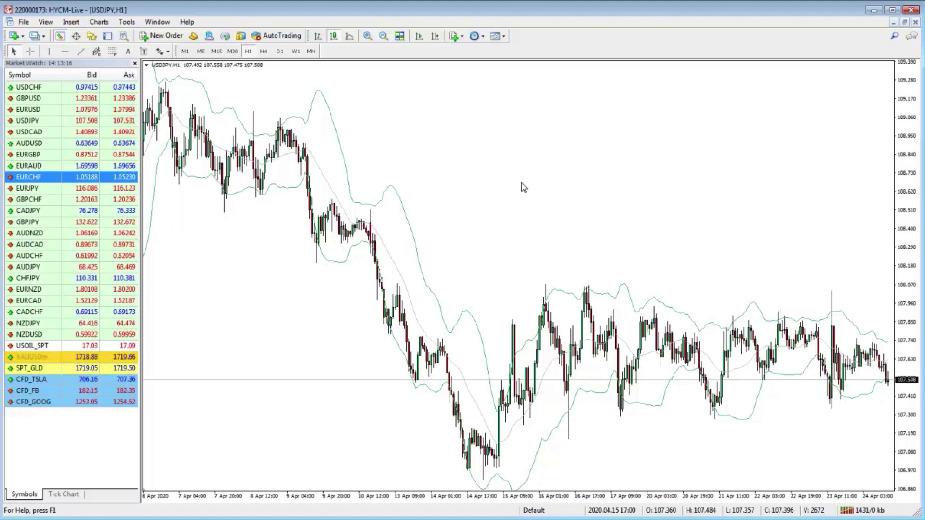
{"action": "key", "text": "ctrl+z"}
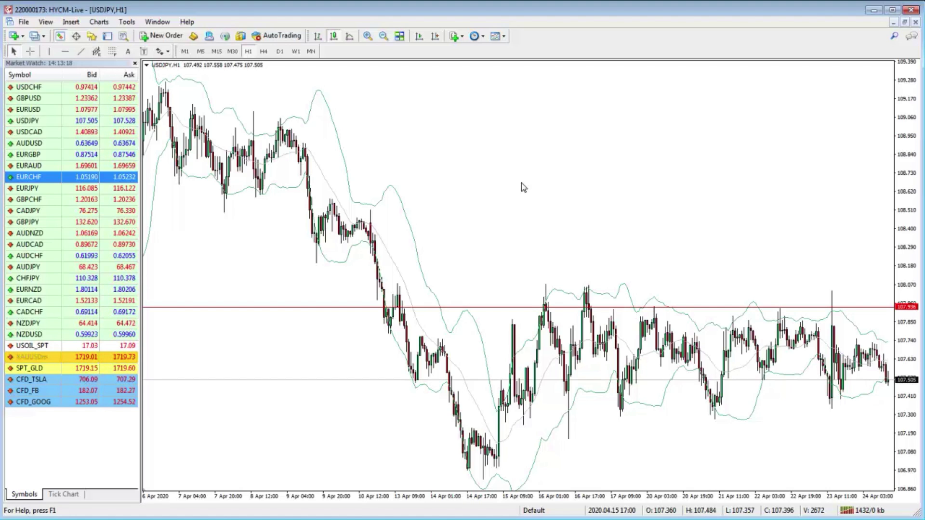
{"action": "key", "text": "BackSpace"}
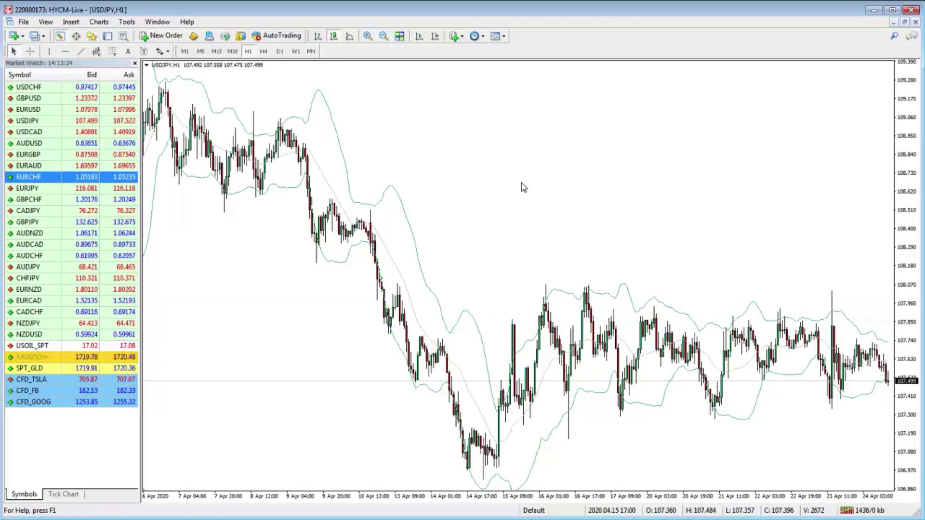
- Restore the deleted horizontal line on the USDJPY chart and delete it once more
{"action": "key", "text": "ctrl+z"}
{"action": "key", "text": "Delete"}
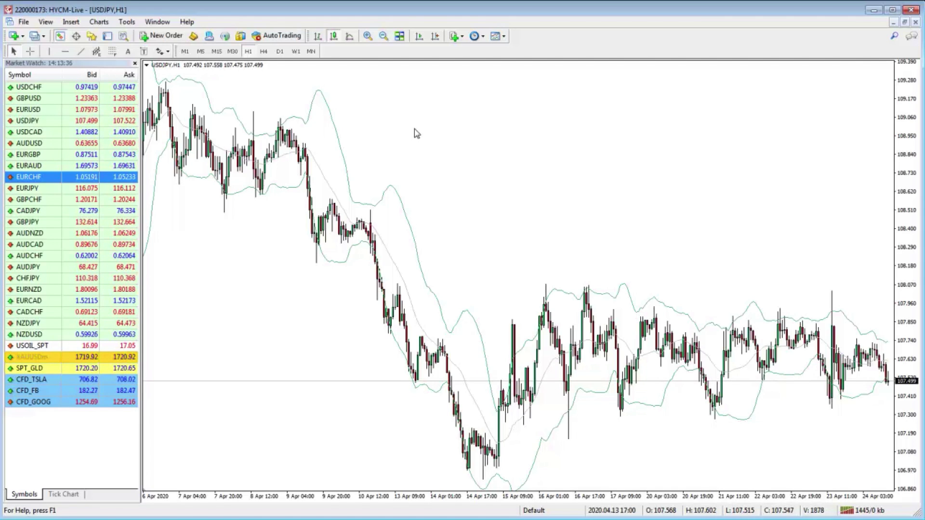
- View the History Center and the Global Variables window, closing each without changes
{"action": "key", "text": "F2"}
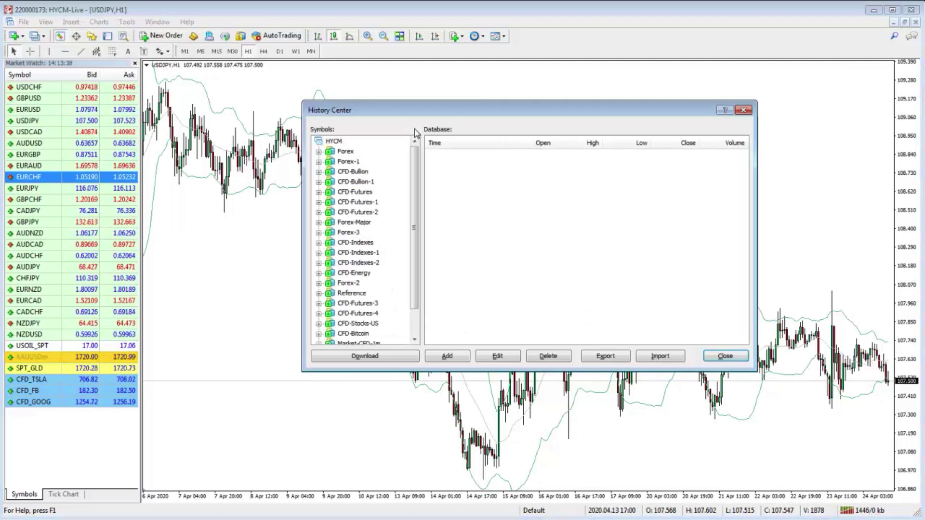
{"action": "key", "text": "Escape"}
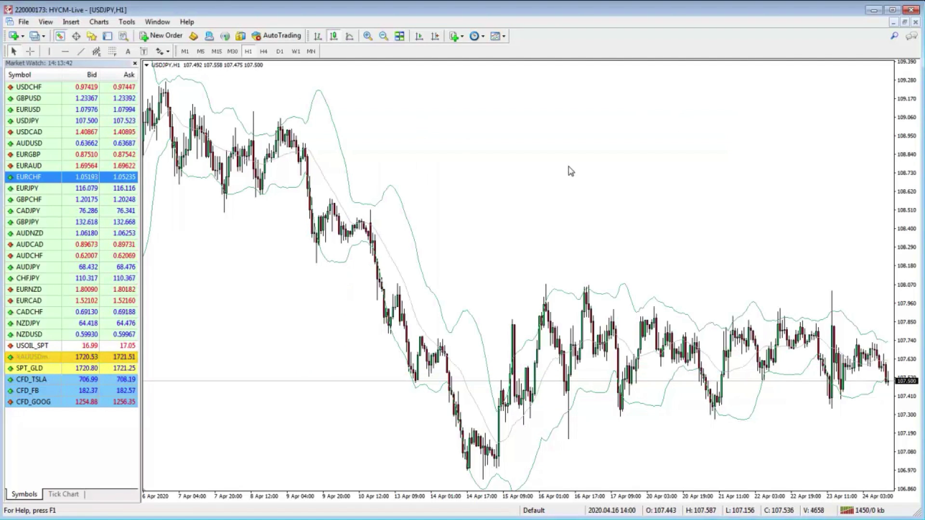
{"action": "key", "text": "F3"}
{"action": "left_click", "coordinate": [447, 88]}
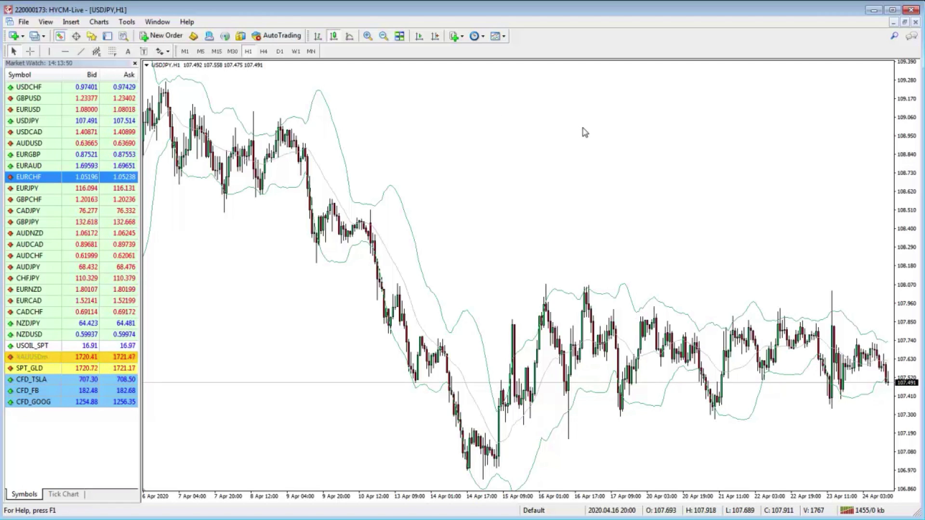
- View the color properties of the USDJPY H1 chart and close them without changes
{"action": "key", "text": "F8"}
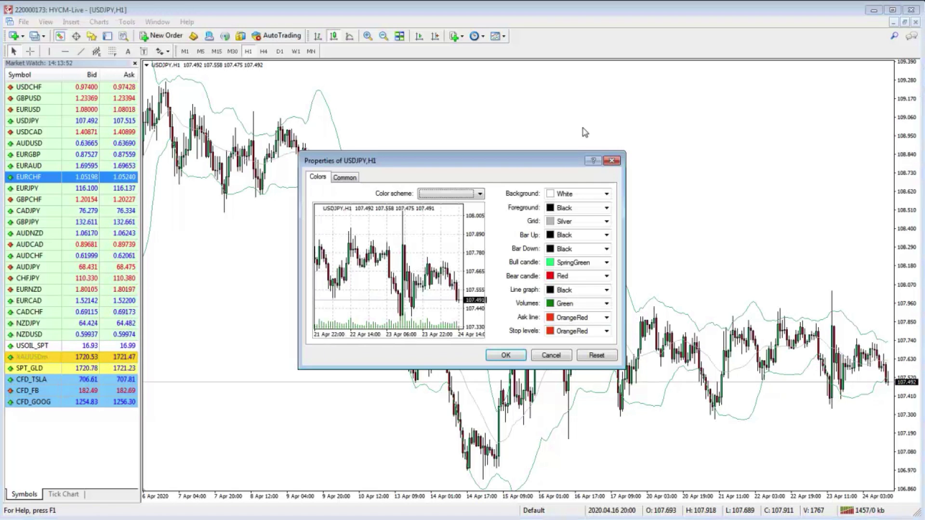
{"action": "left_click", "coordinate": [614, 164]}
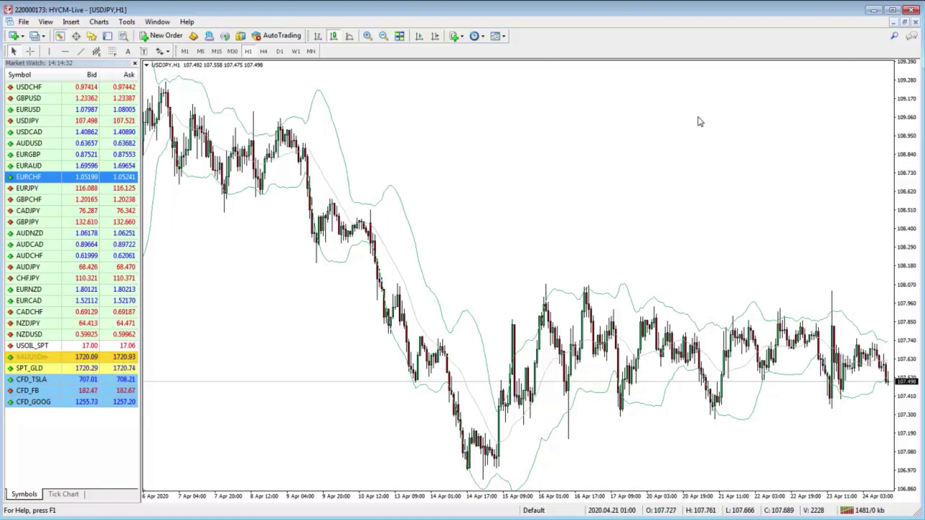
- Cycle the USDJPY chart through bar, candlestick and line display, ending on candlesticks
{"action": "key", "text": "alt+1"}
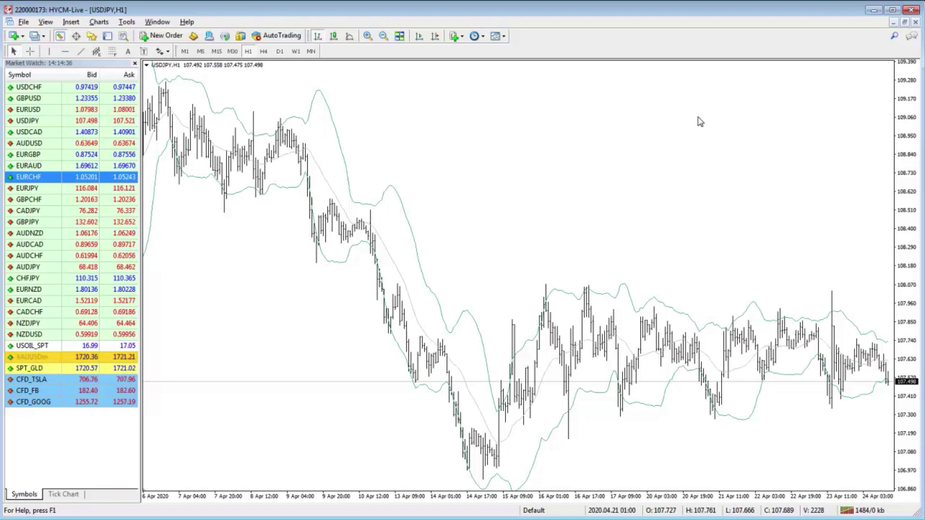
{"action": "key", "text": "alt+2"}
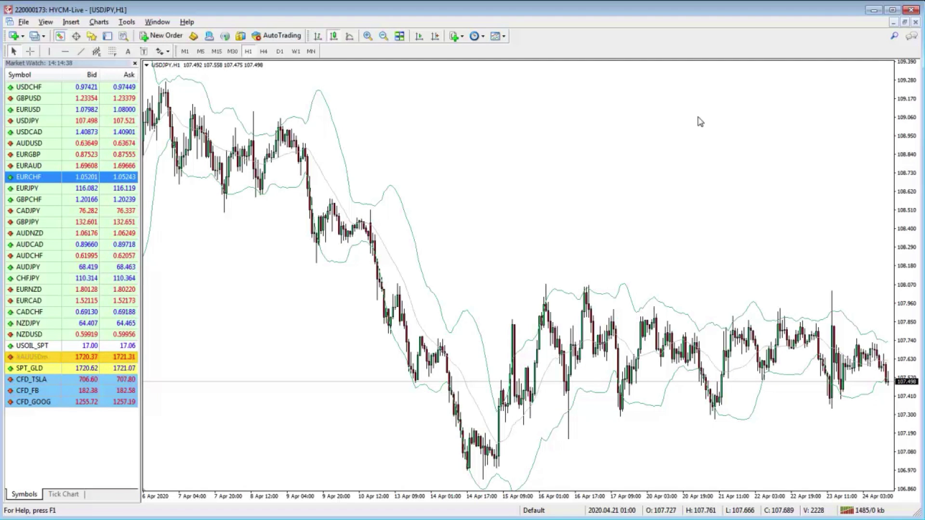
{"action": "key", "text": "alt+1"}
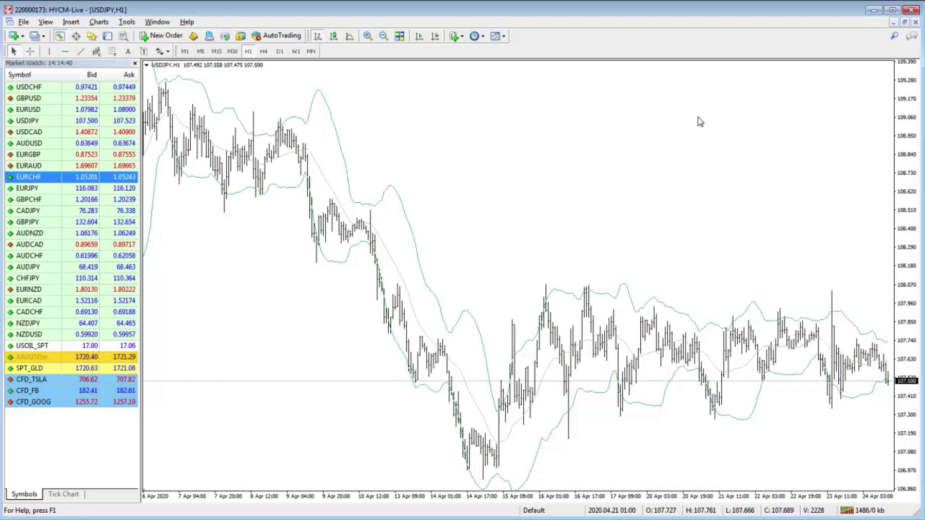
{"action": "key", "text": "alt+3"}
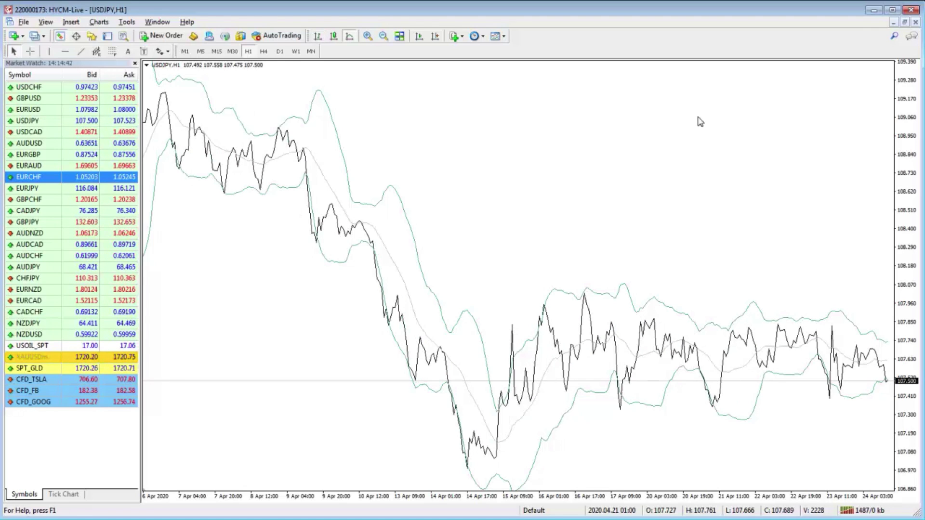
{"action": "key", "text": "alt+2"}
{"action": "key", "text": "alt+1"}
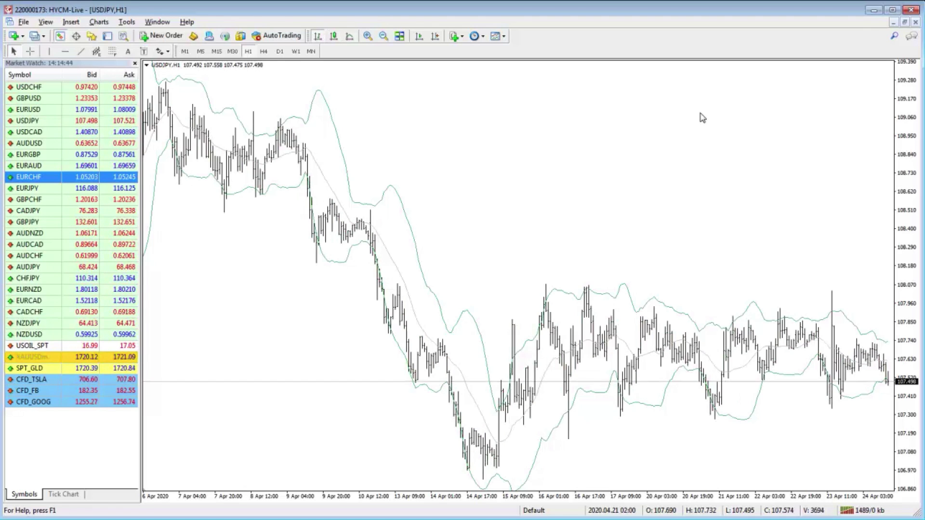
{"action": "key", "text": "alt+2"}
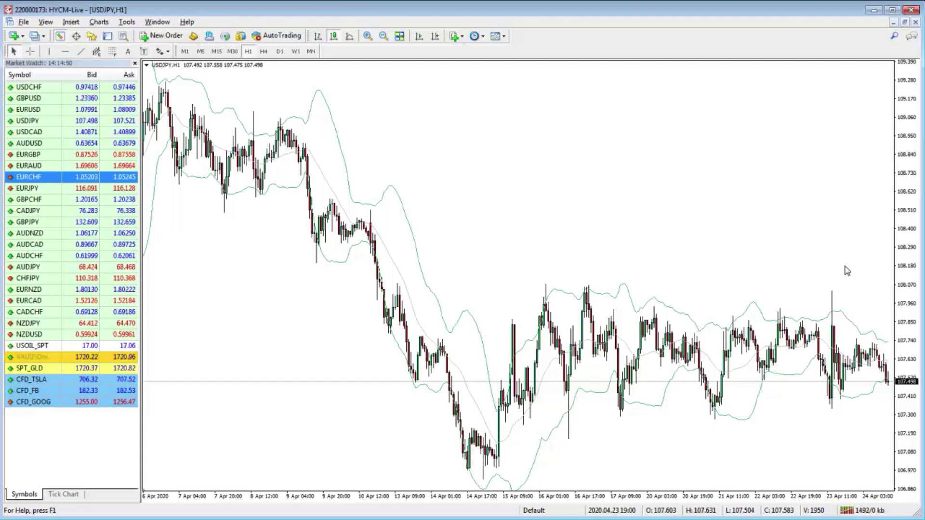
- Alternate the USDJPY price display twice between bars and candlesticks, finishing on candlesticks
{"action": "key", "text": "alt+1"}
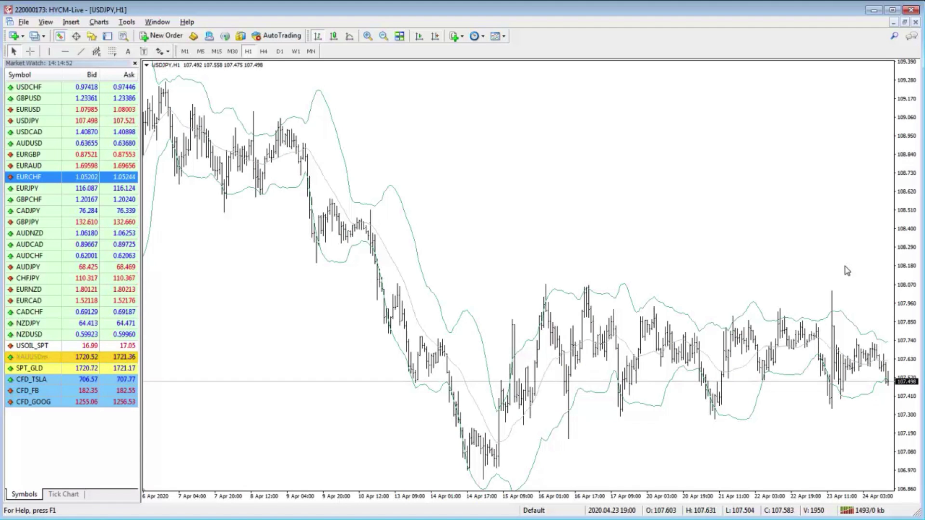
{"action": "key", "text": "alt+2"}
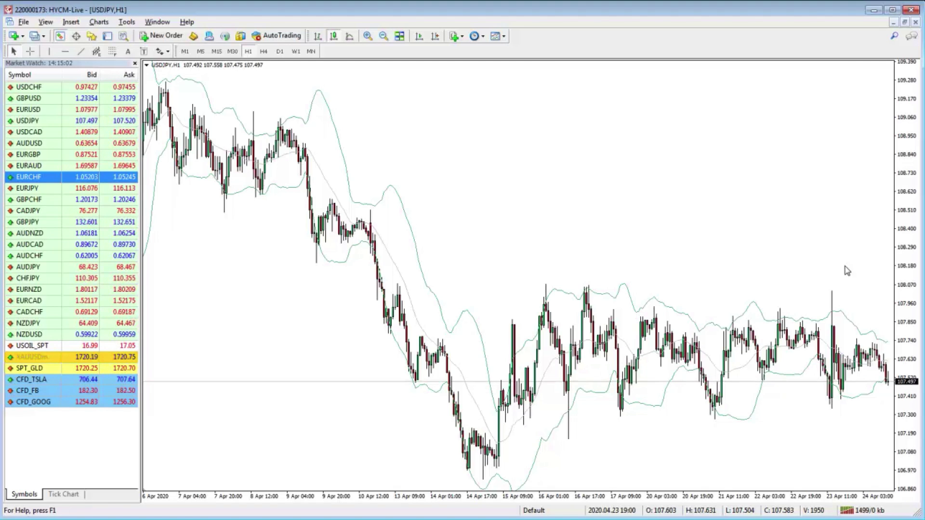
{"action": "key", "text": "alt+1"}
{"action": "key", "text": "alt+2"}
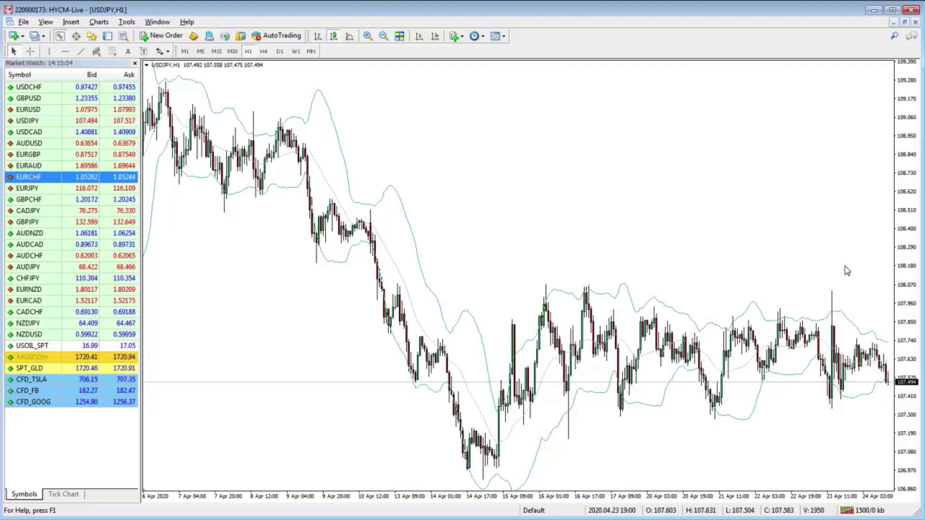
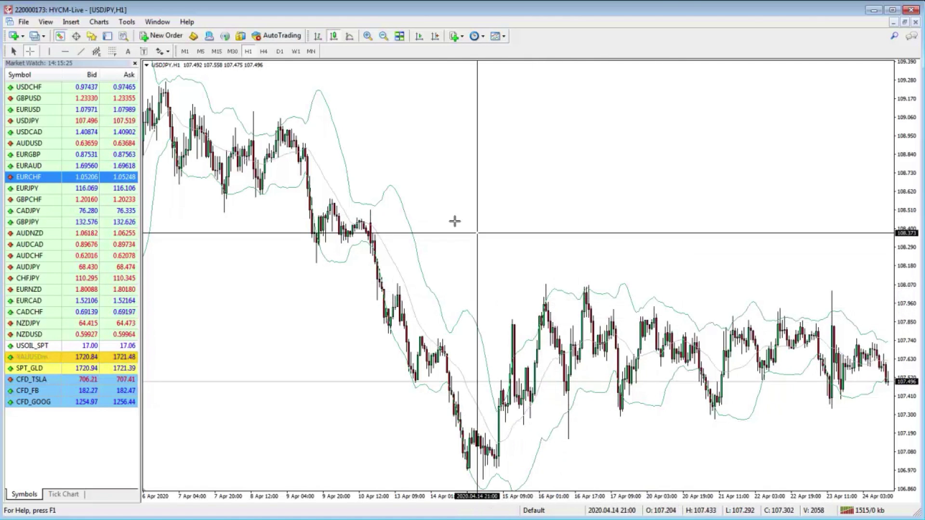
- Leave crosshair mode and return to the standard cursor
{"action": "left_click", "coordinate": [14, 51]}
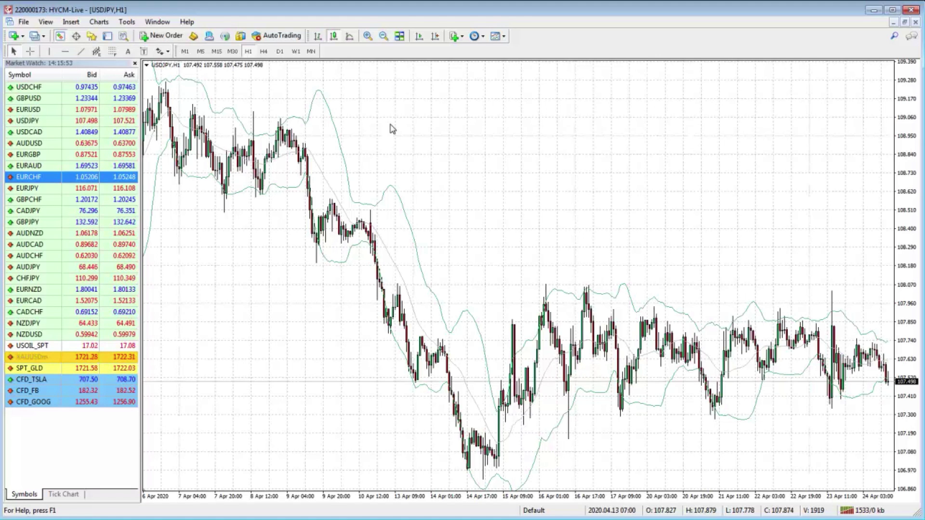
- Toggle the grid and the period separators on the USDJPY chart, leaving both hidden
{"action": "key", "text": "ctrl+g"}
{"action": "key", "text": "ctrl+y"}
{"action": "key", "text": "ctrl+y"}
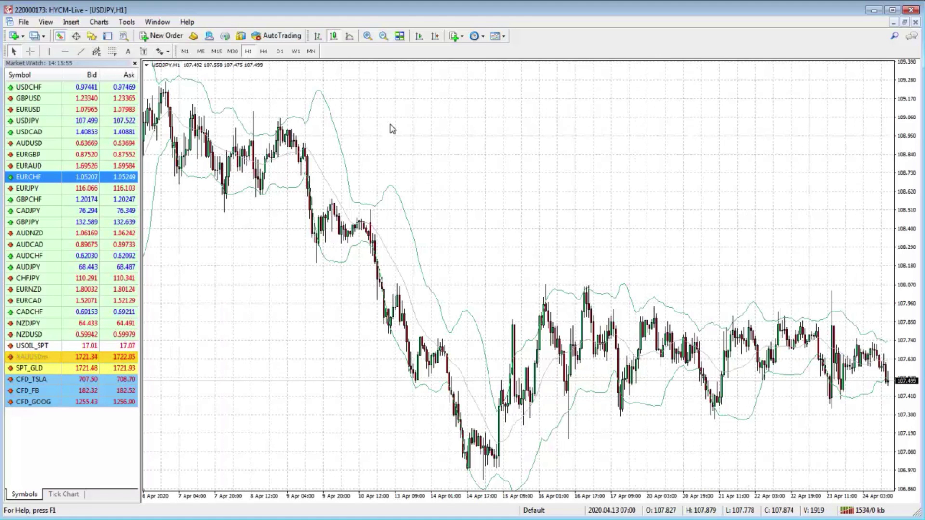
{"action": "key", "text": "ctrl+g"}
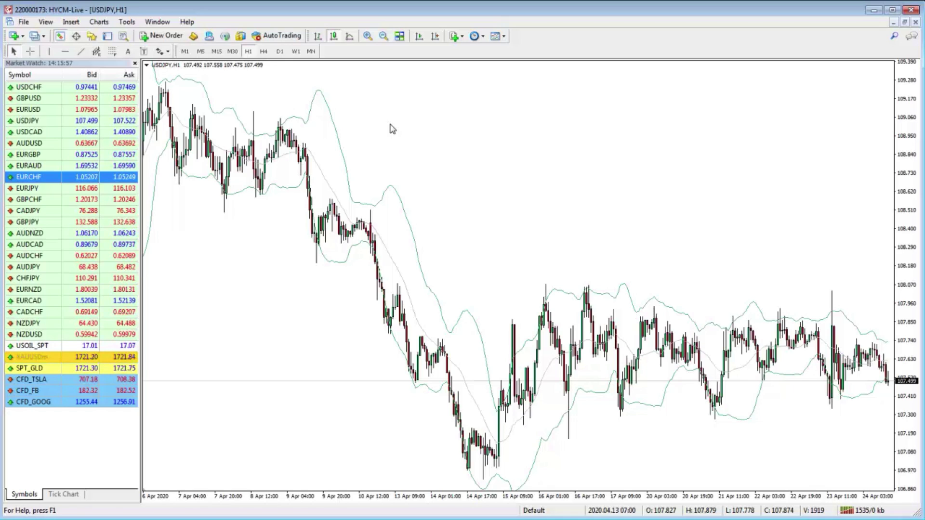